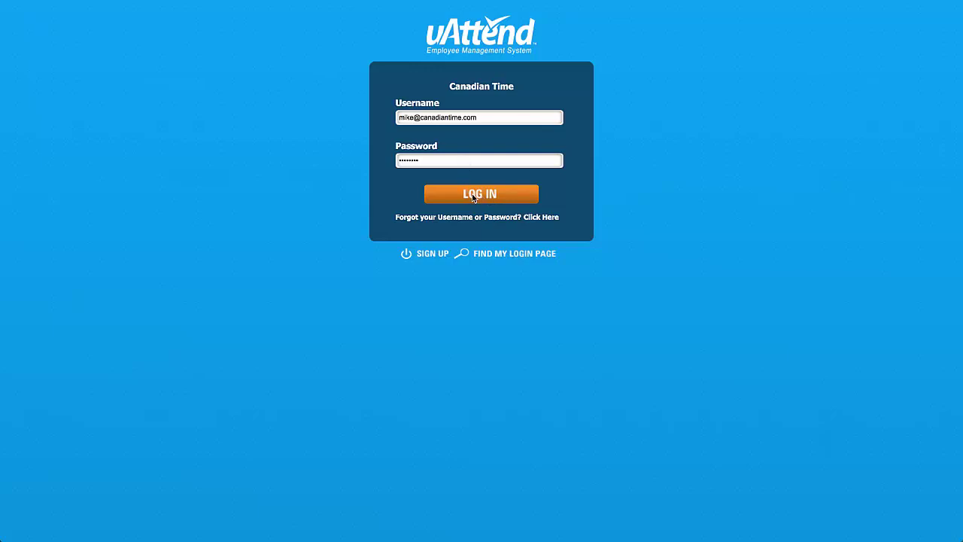
Log in to uAttend, decline the 1Password and Google Smart Lock password offers, and close the notice.
{"action": "left_click", "coordinate": [486, 196]}
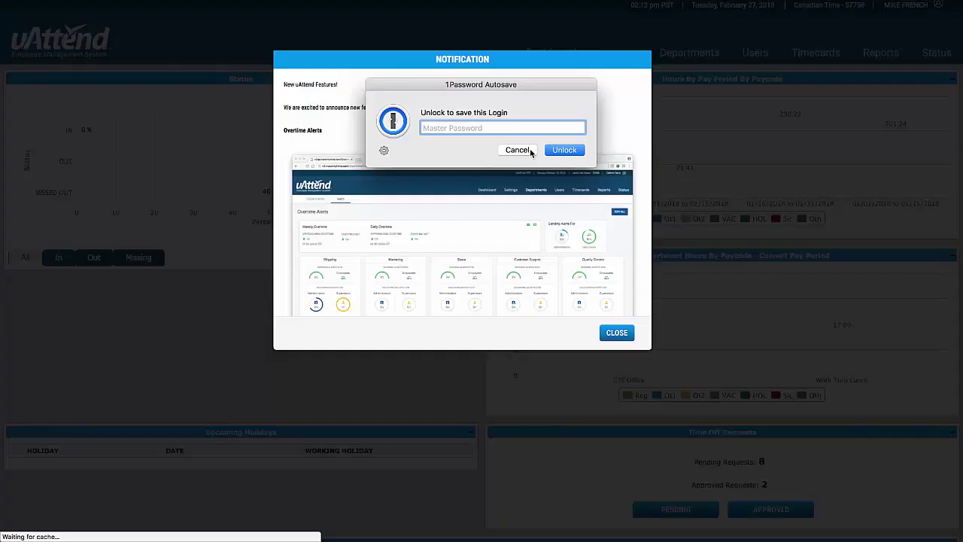
{"action": "left_click", "coordinate": [530, 150]}
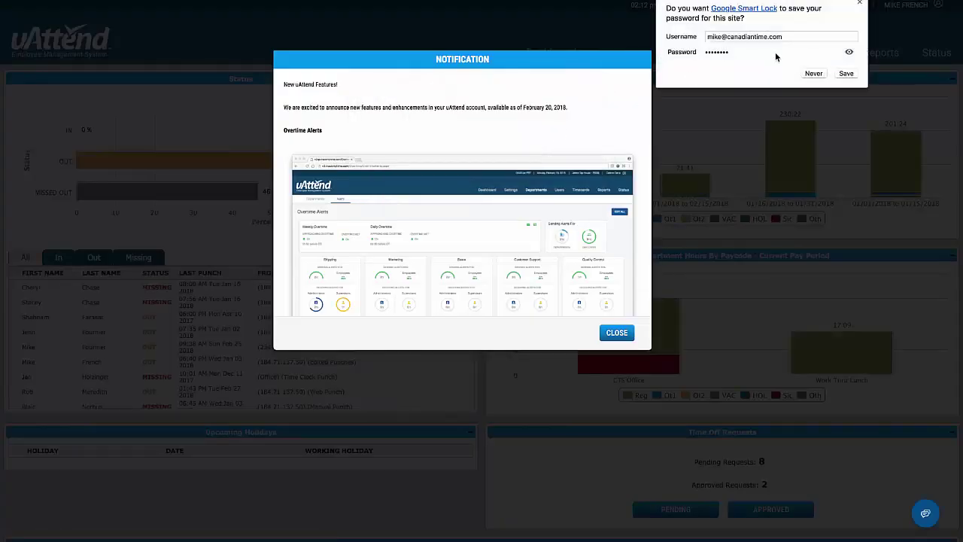
{"action": "left_click", "coordinate": [813, 73]}
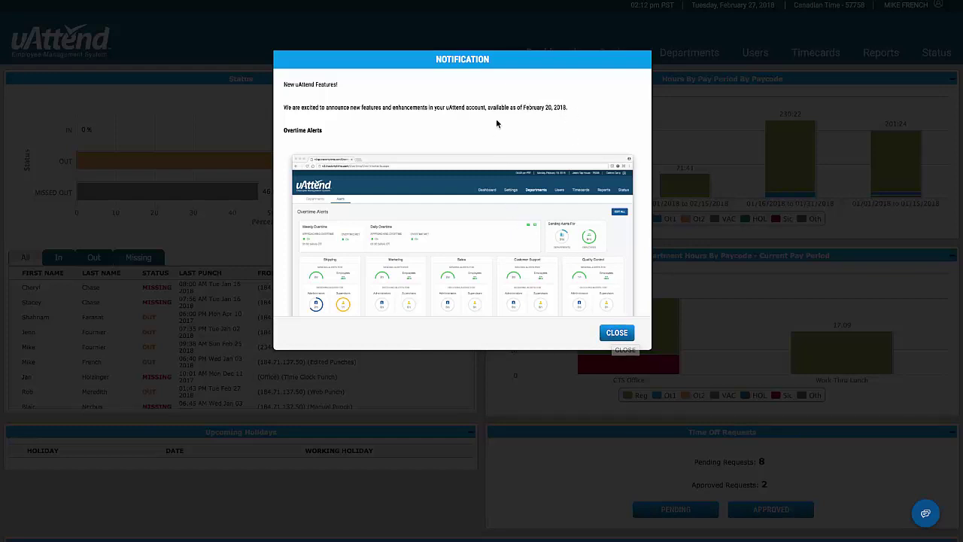
{"action": "left_click", "coordinate": [616, 334]}
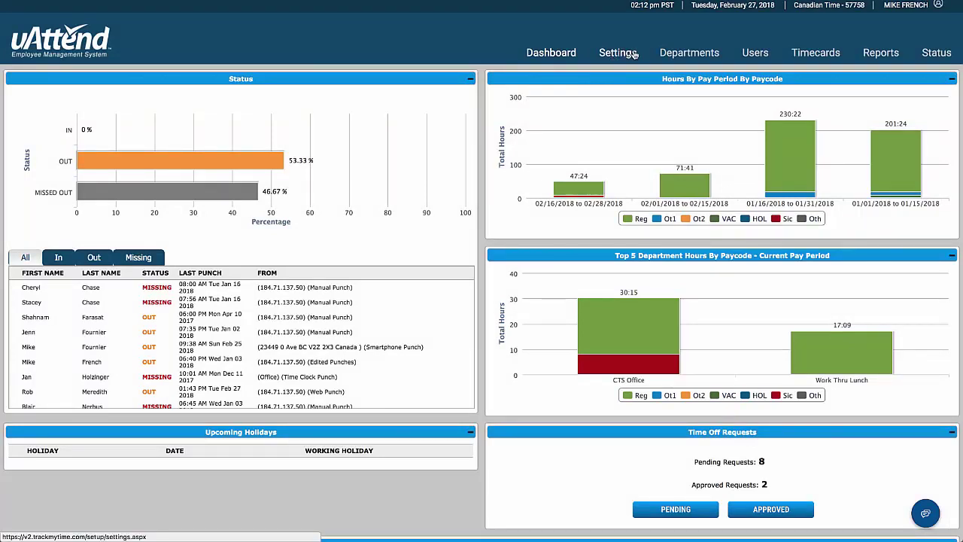
Show the Users page with every user's role, department and recent punch details.
{"action": "left_click", "coordinate": [752, 52]}
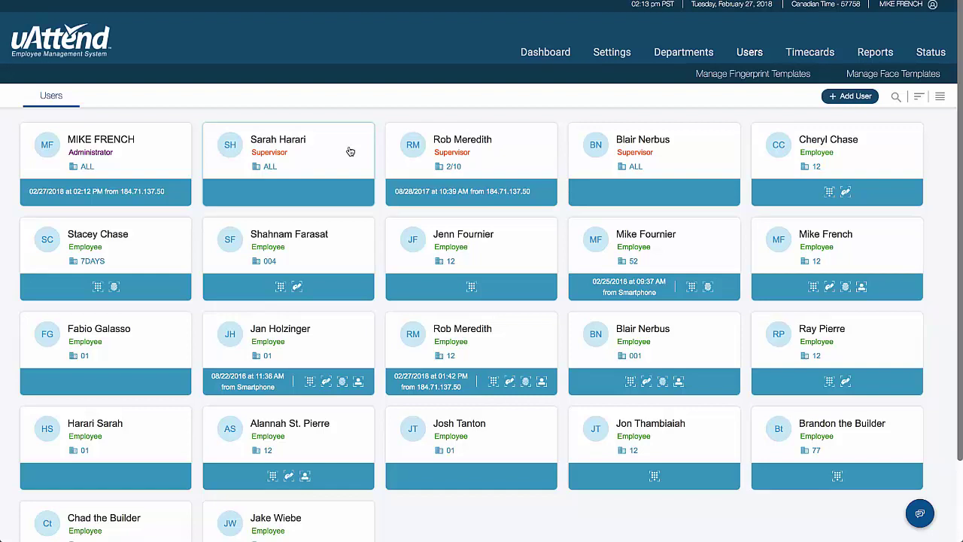
Open General settings: 12-hour time, semi-monthly pay periods starting the 1st and 16th, and Sunday workweeks.
{"action": "left_click", "coordinate": [605, 58]}
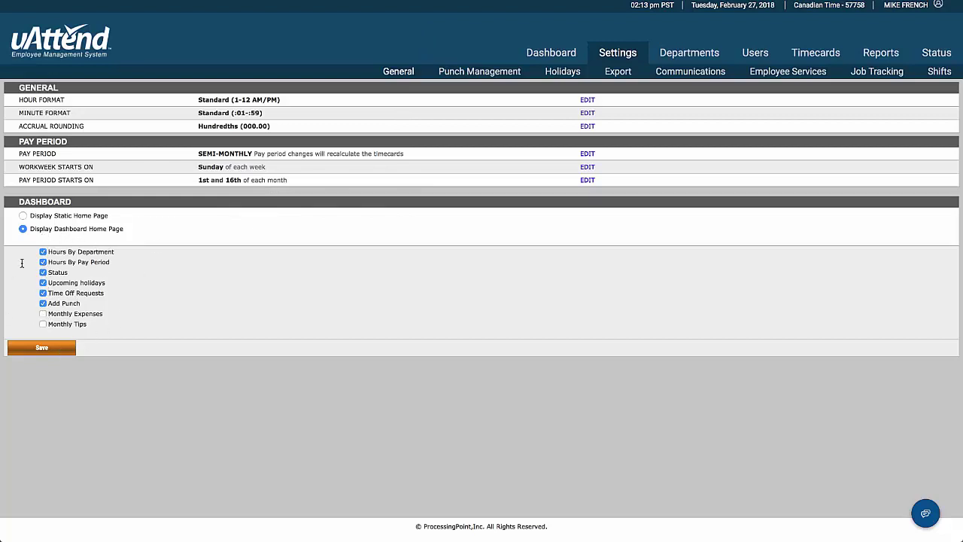
Review the Punch Management settings, then show the list of ten 2015 company holidays.
{"action": "left_click", "coordinate": [481, 78]}
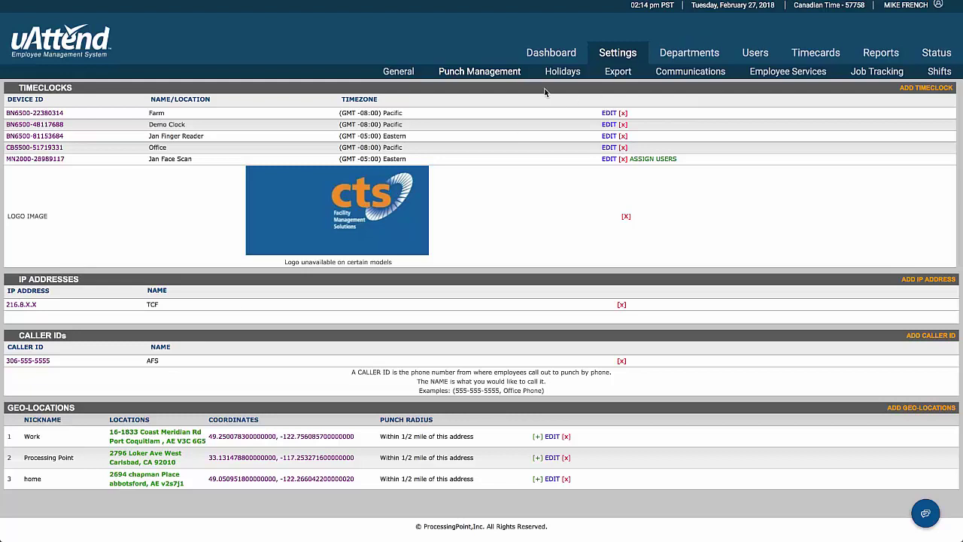
{"action": "left_click", "coordinate": [562, 73]}
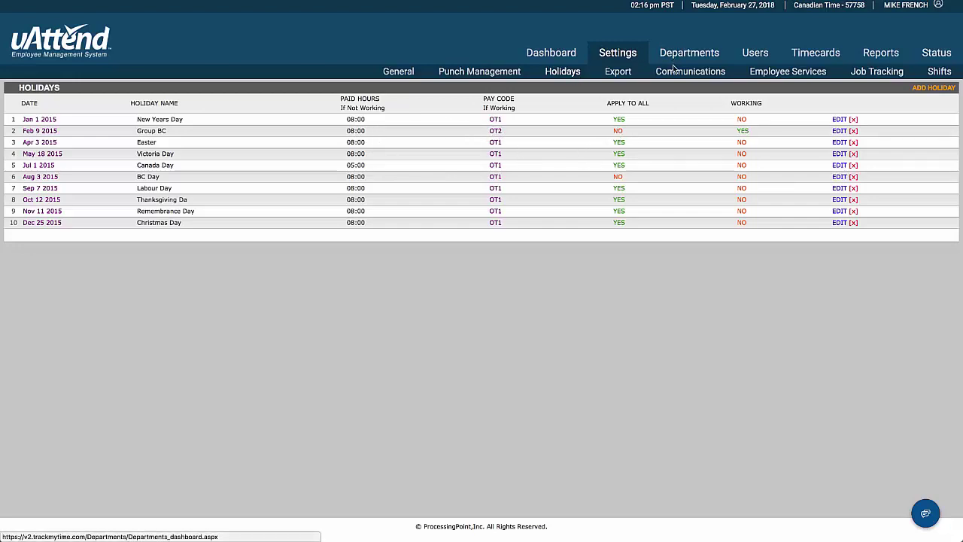
Open Export settings and make the CSV (Excel With Hours and Pay) export preference editable.
{"action": "left_click", "coordinate": [622, 72]}
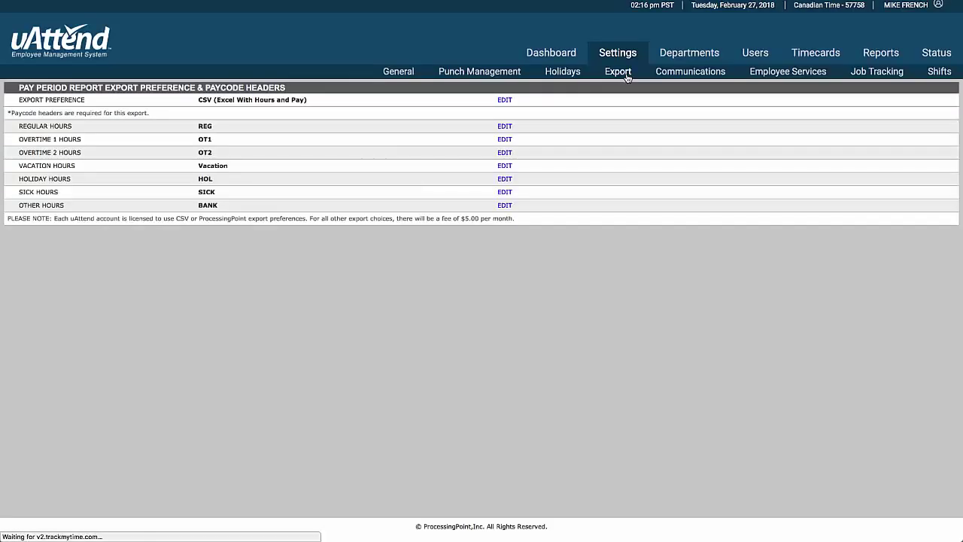
{"action": "left_click", "coordinate": [505, 101]}
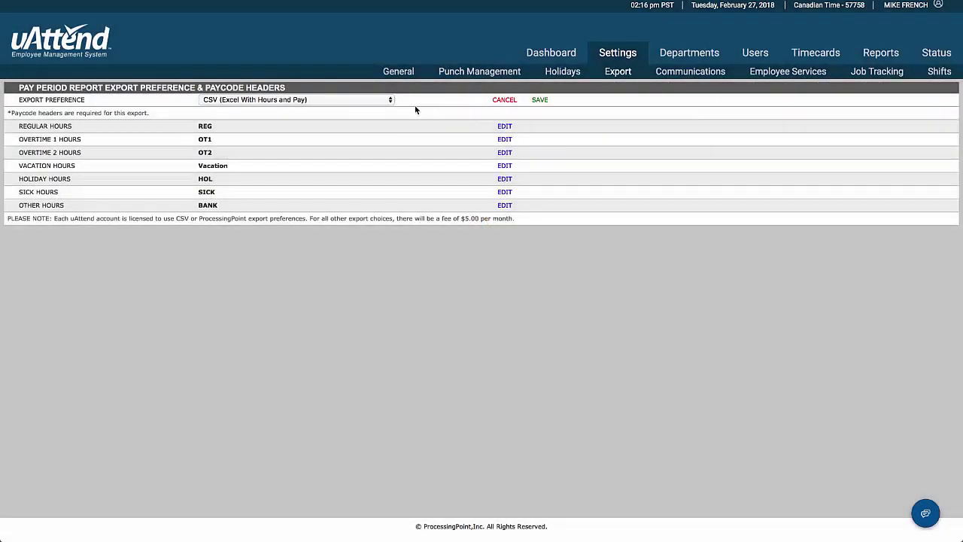
{"action": "left_click", "coordinate": [391, 100]}
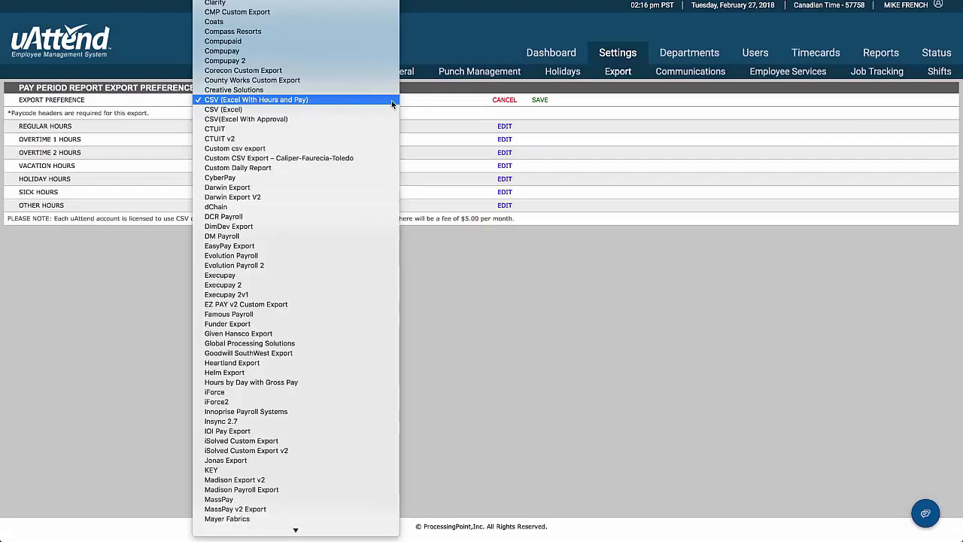
{"action": "scroll", "coordinate": [356, 30], "scroll_direction": "down", "scroll_amount": 20}
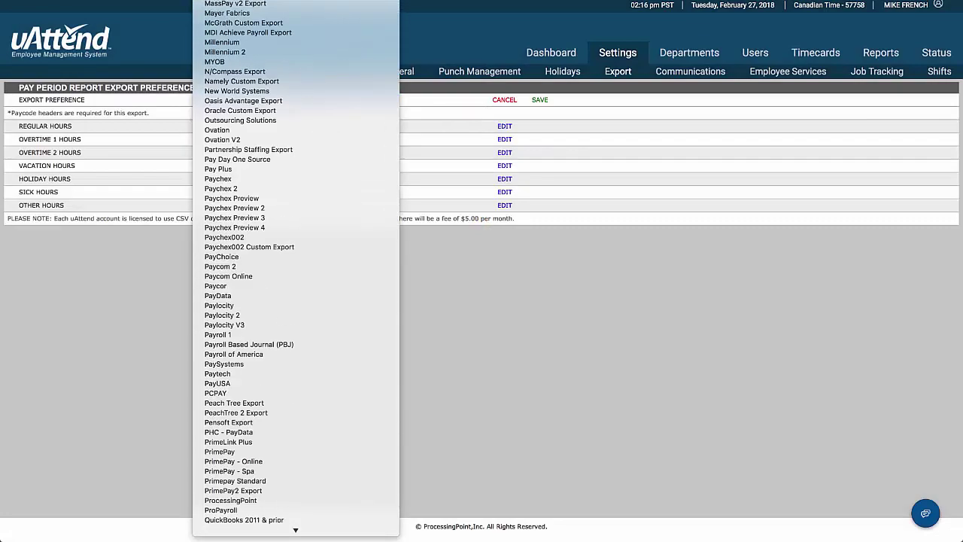
{"action": "scroll", "coordinate": [302, 36], "scroll_direction": "up", "scroll_amount": 15}
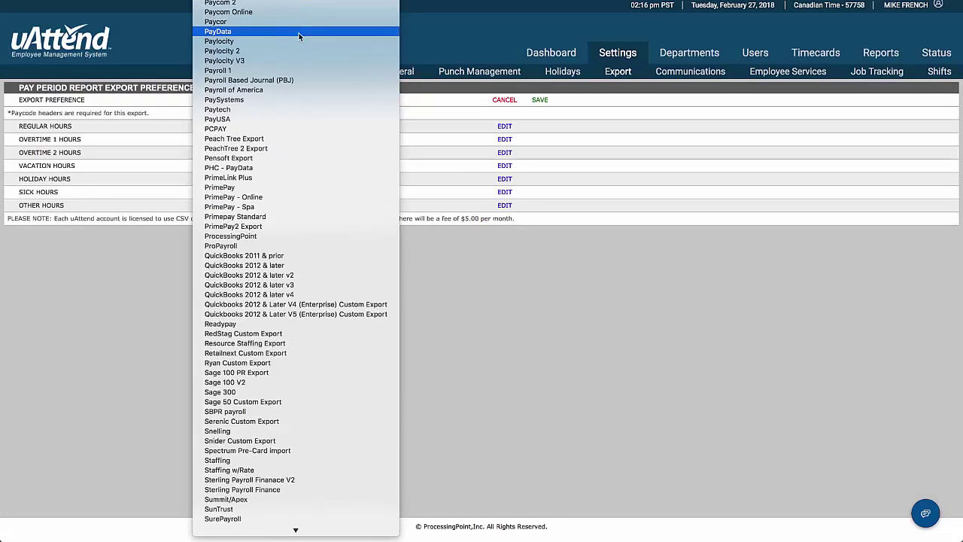
{"action": "scroll", "coordinate": [302, 58], "scroll_direction": "up", "scroll_amount": 3}
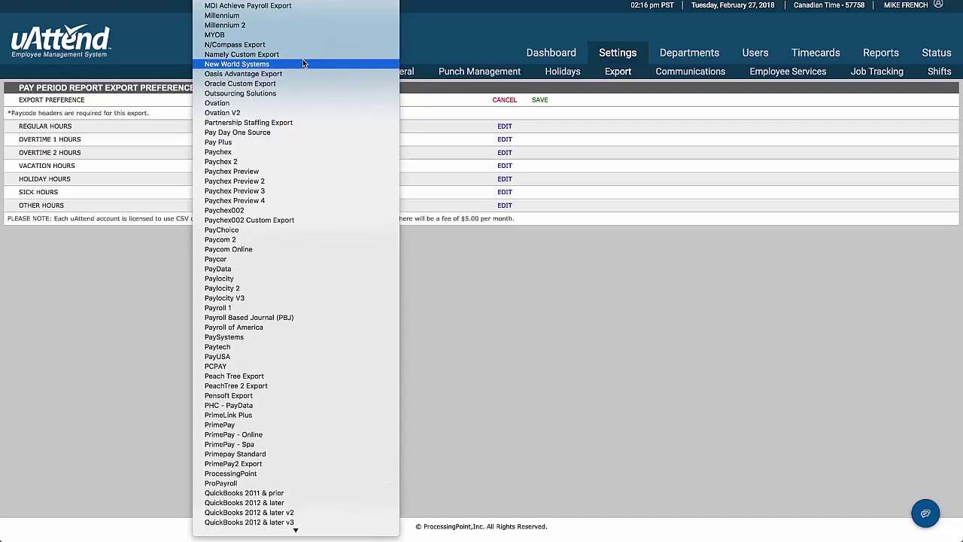
{"action": "scroll", "coordinate": [302, 59], "scroll_direction": "up", "scroll_amount": 5}
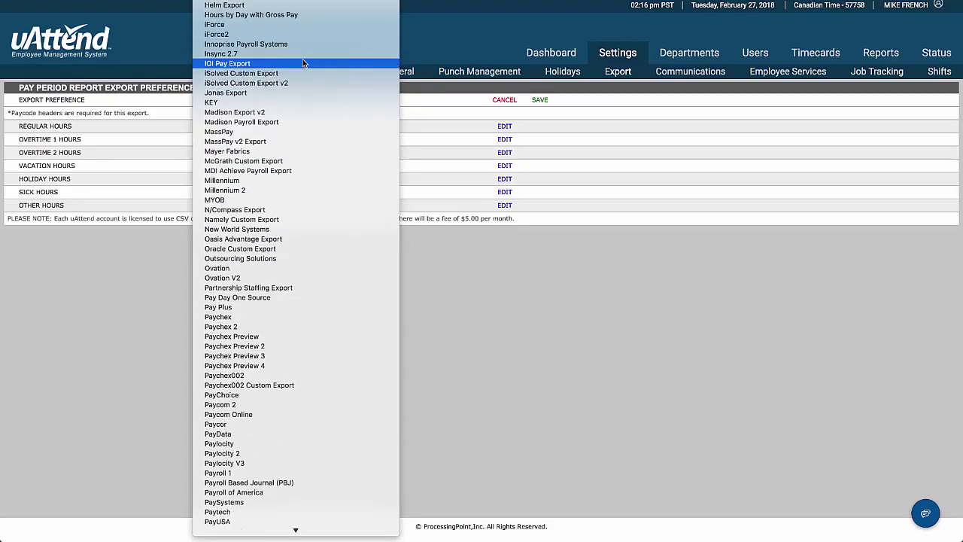
{"action": "scroll", "coordinate": [304, 64], "scroll_direction": "up", "scroll_amount": 13}
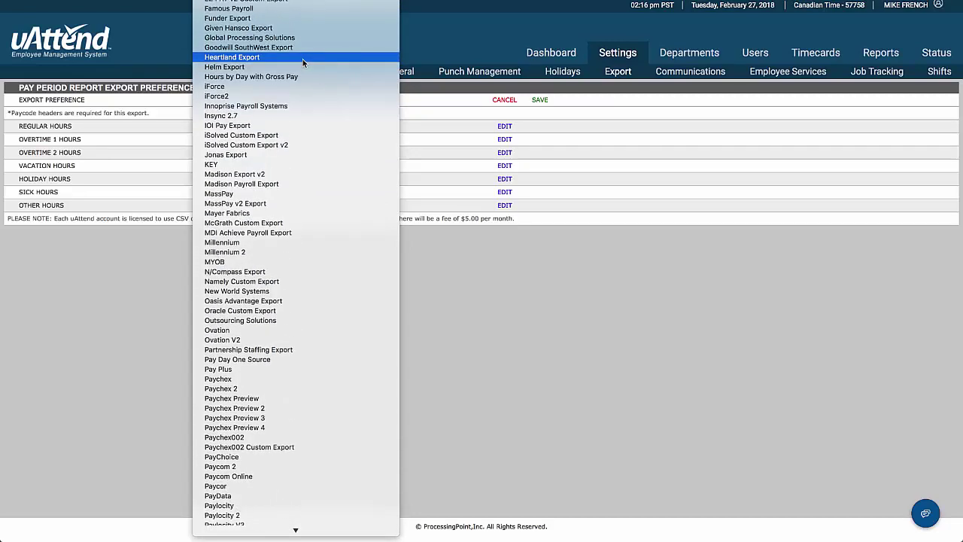
{"action": "scroll", "coordinate": [303, 64], "scroll_direction": "up", "scroll_amount": 9}
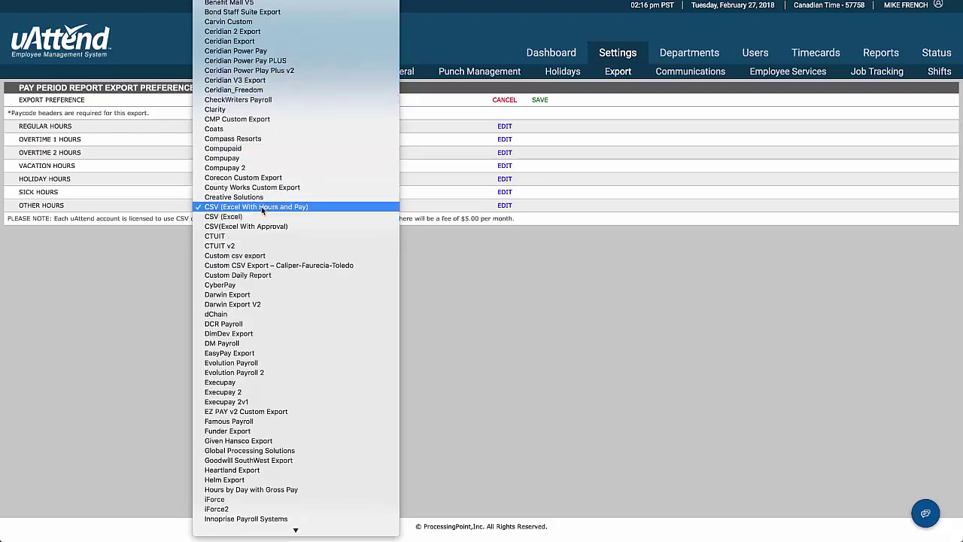
{"action": "scroll", "coordinate": [323, 33], "scroll_direction": "down", "scroll_amount": 11}
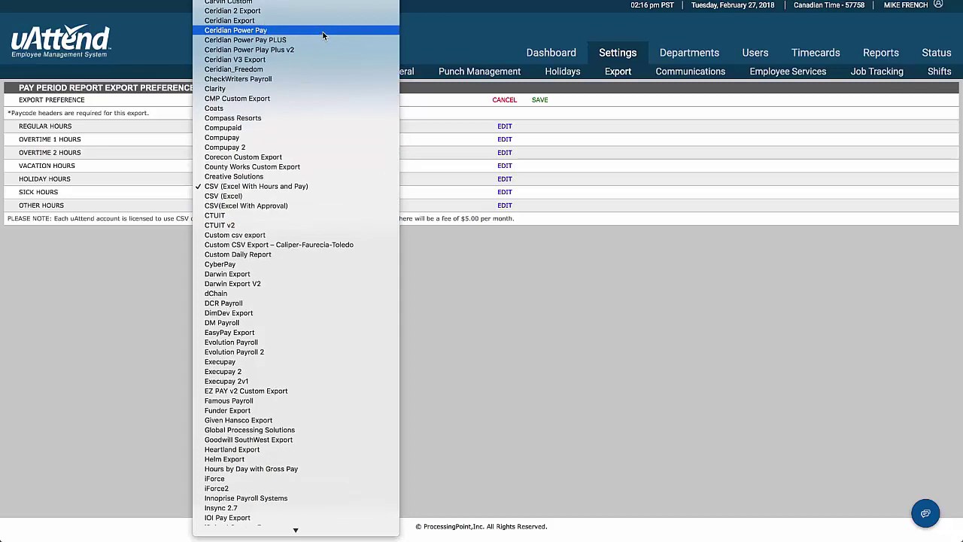
{"action": "scroll", "coordinate": [324, 30], "scroll_direction": "down", "scroll_amount": 11}
{"action": "scroll", "coordinate": [325, 30], "scroll_direction": "up", "scroll_amount": 3}
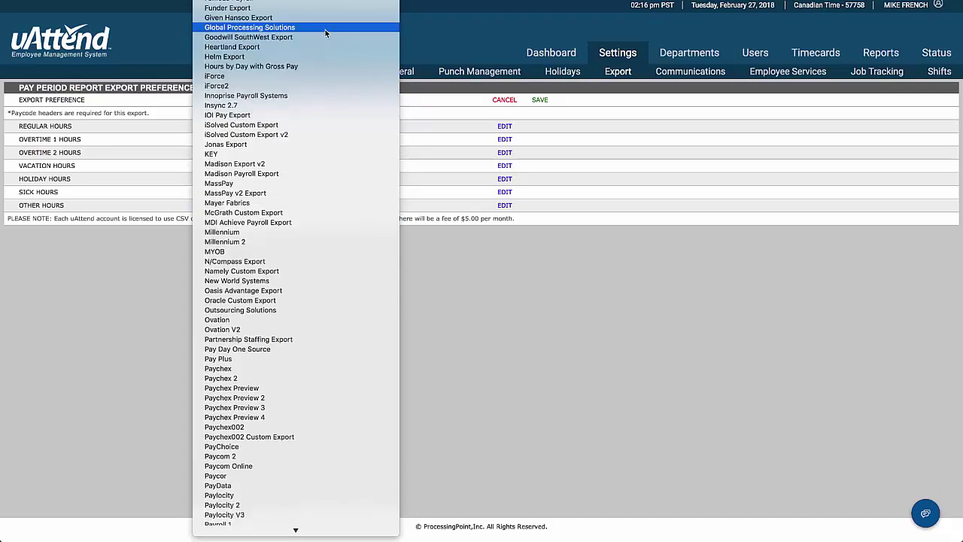
{"action": "left_click", "coordinate": [579, 94]}
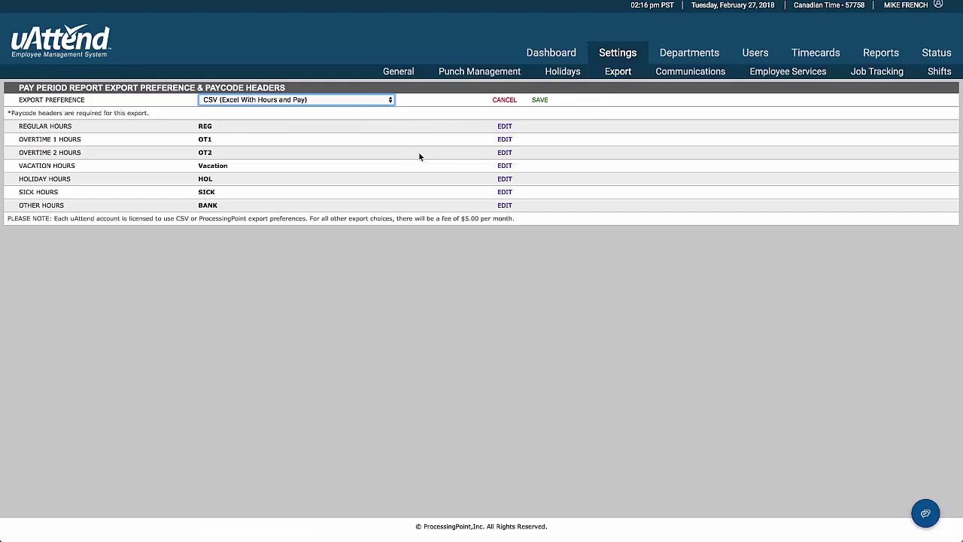
Review Communications settings, check pending time cards for 02/16/18–02/28/18, then return to Settings.
{"action": "left_click", "coordinate": [683, 78]}
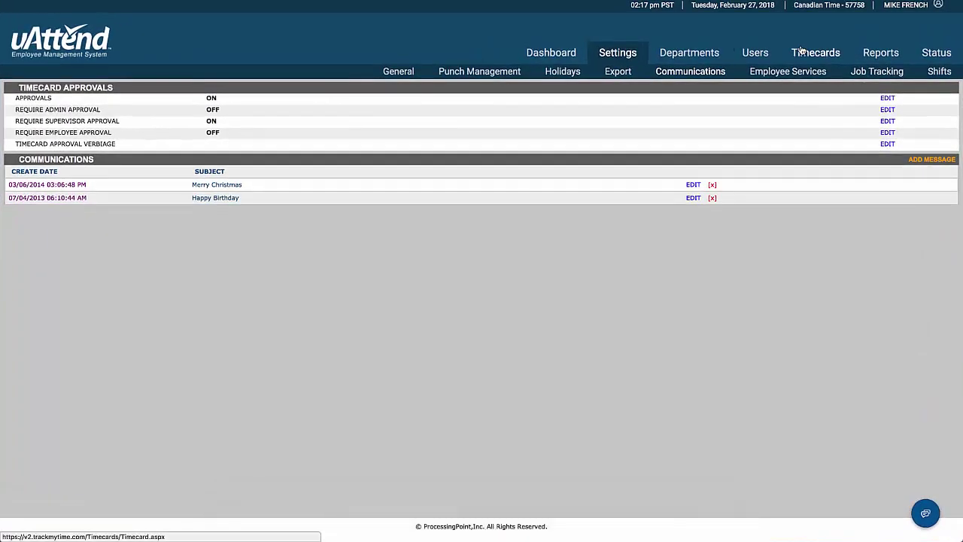
{"action": "left_click", "coordinate": [804, 53]}
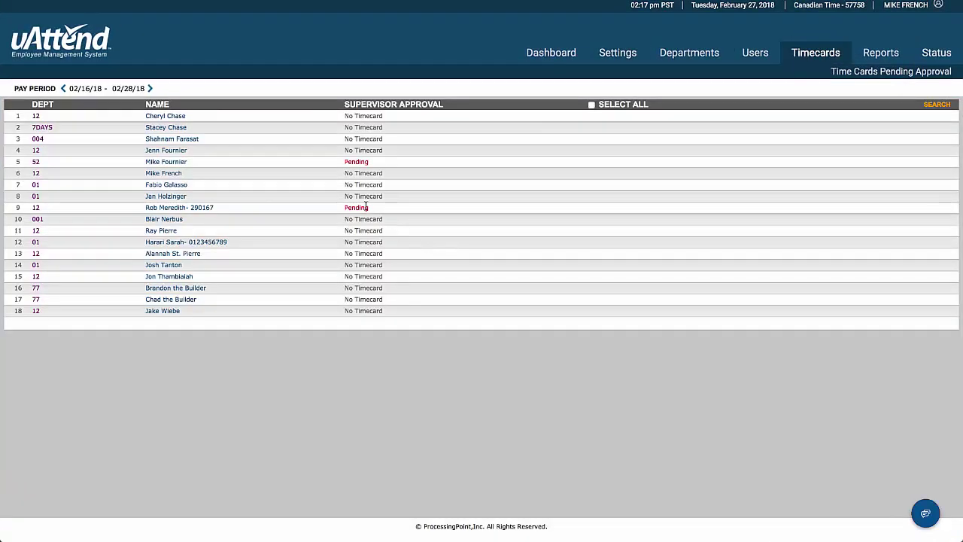
{"action": "left_click", "coordinate": [629, 57]}
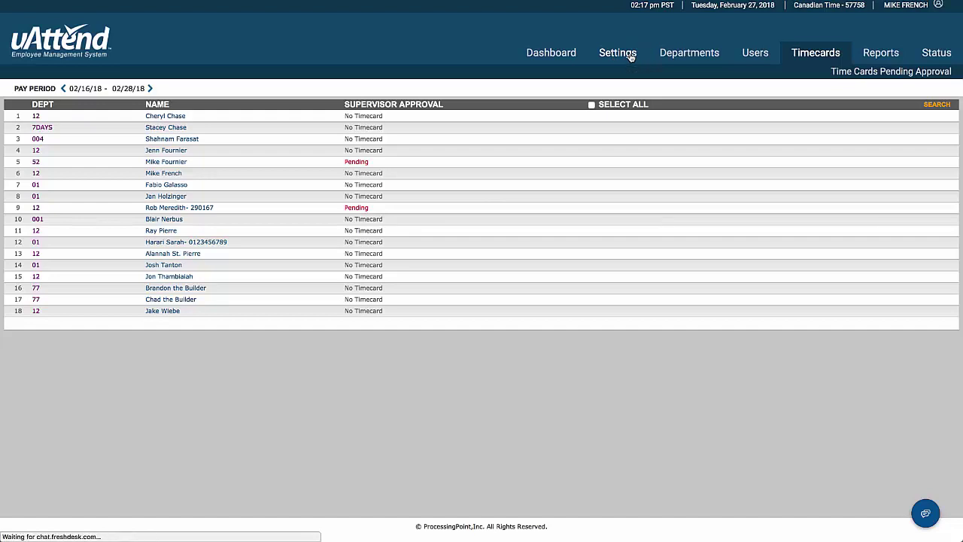
Show the Employee Services settings with expenses, tips and time-off requests enabled.
{"action": "left_click", "coordinate": [793, 73]}
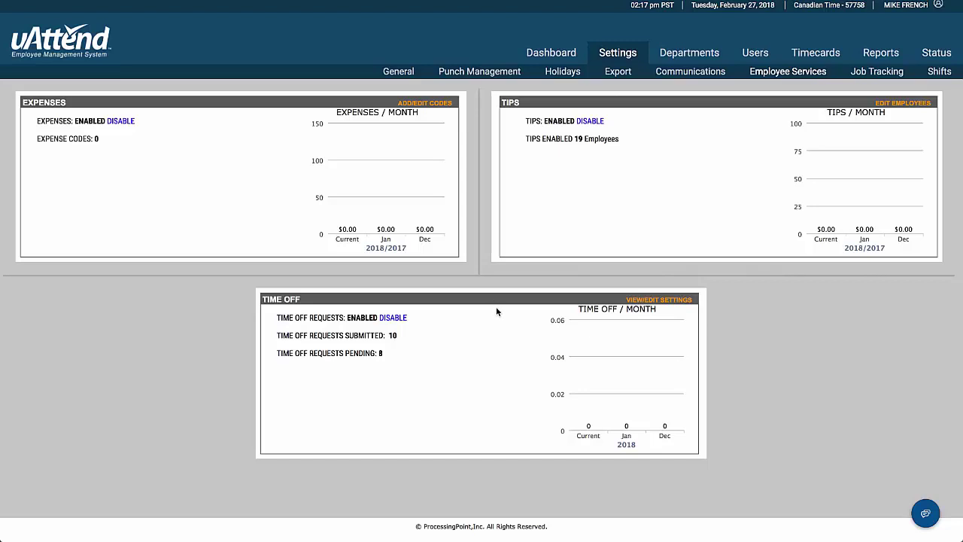
Check Job Tracking settings and the jobs list without changes, then show the five shifts.
{"action": "left_click", "coordinate": [884, 73]}
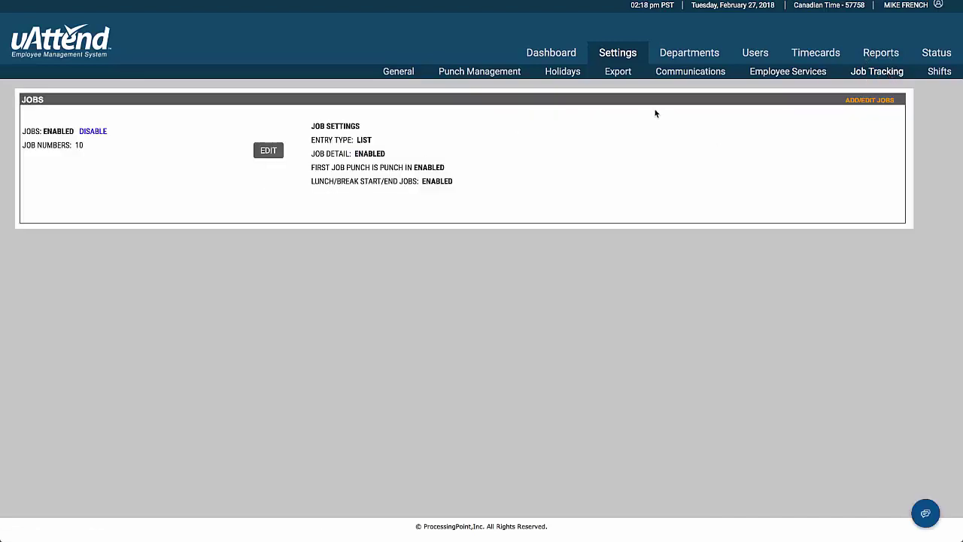
{"action": "left_click", "coordinate": [870, 100]}
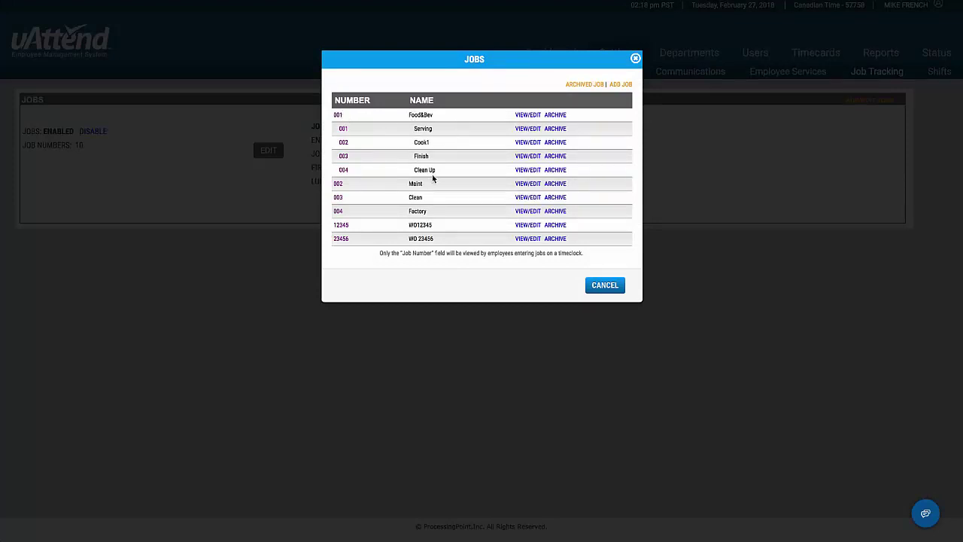
{"action": "left_click", "coordinate": [600, 290]}
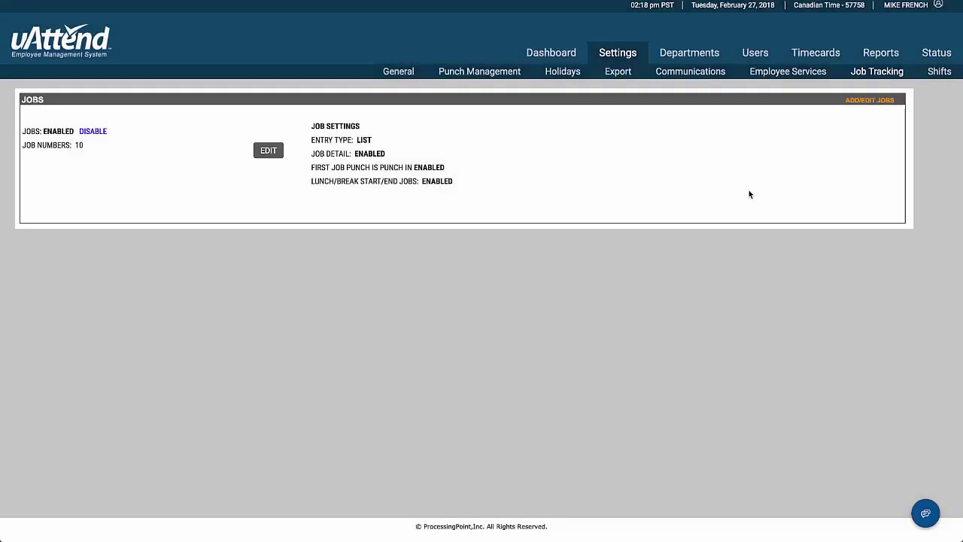
{"action": "left_click", "coordinate": [940, 75]}
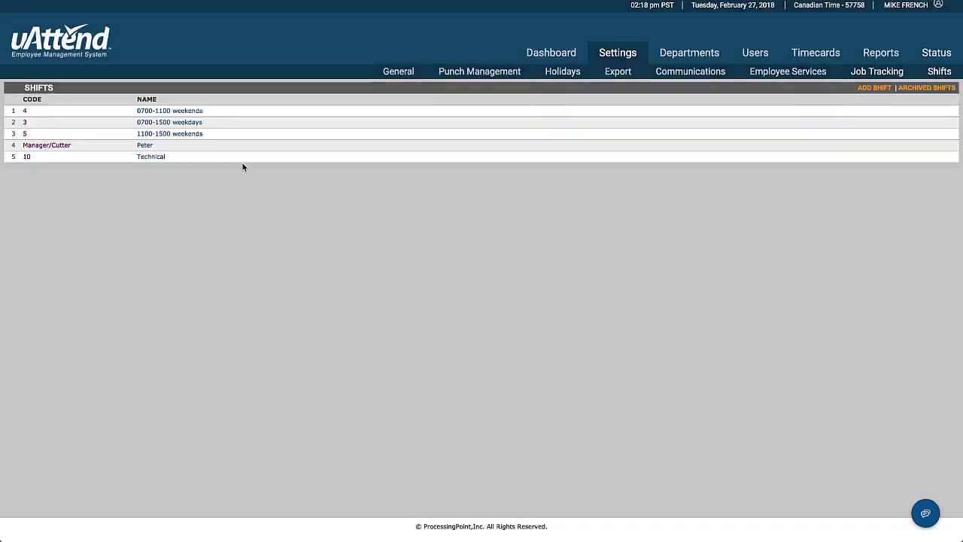
Open the Technical shift, check its assigned employees, and view its alarm thresholds, all Off.
{"action": "left_click", "coordinate": [154, 157]}
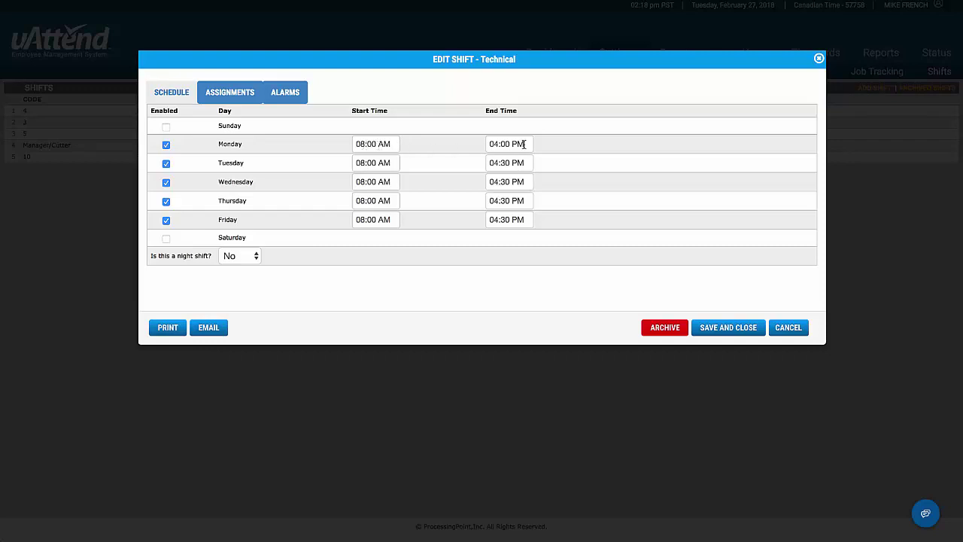
{"action": "left_click", "coordinate": [233, 98]}
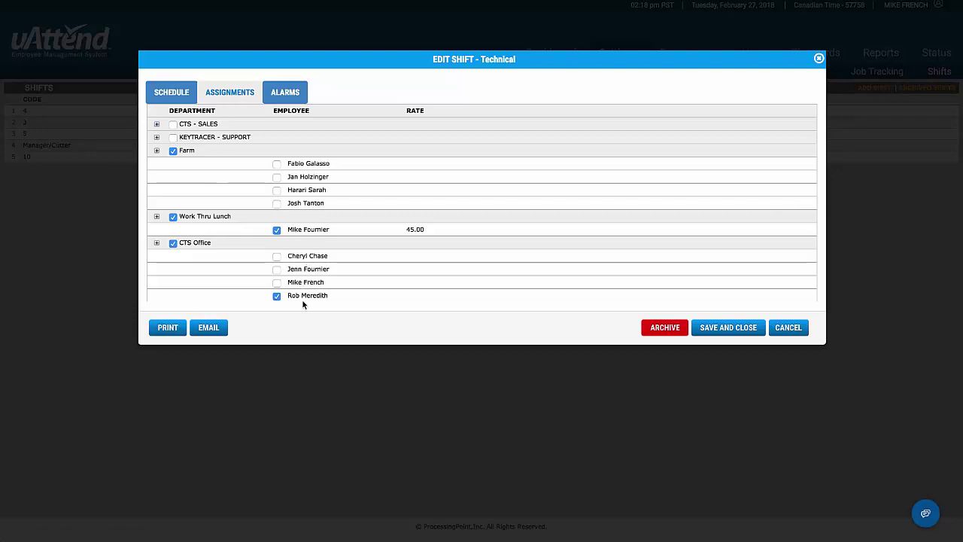
{"action": "left_click", "coordinate": [286, 98]}
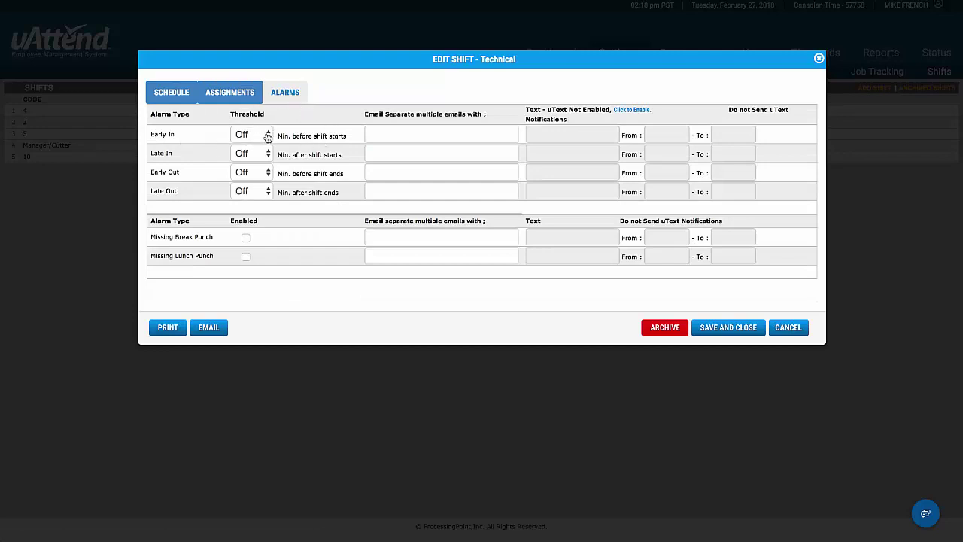
Set the Technical shift's Early In alarm to 30 minutes, then cancel without saving.
{"action": "left_click", "coordinate": [394, 131]}
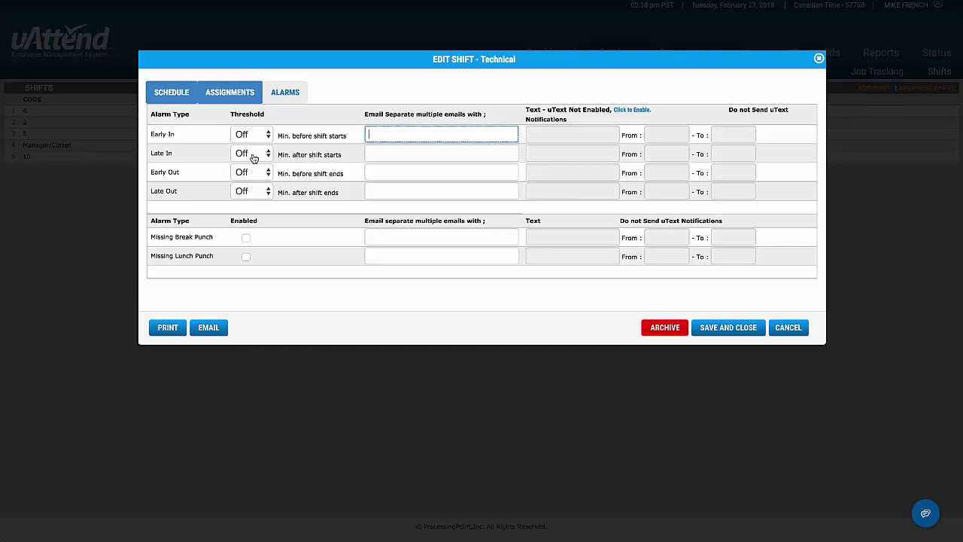
{"action": "left_click", "coordinate": [267, 136]}
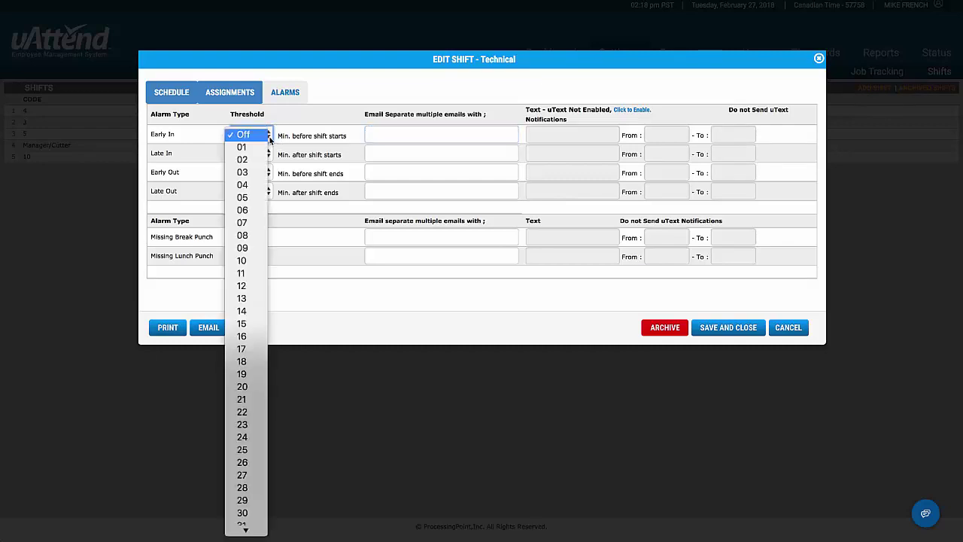
{"action": "left_click", "coordinate": [243, 514]}
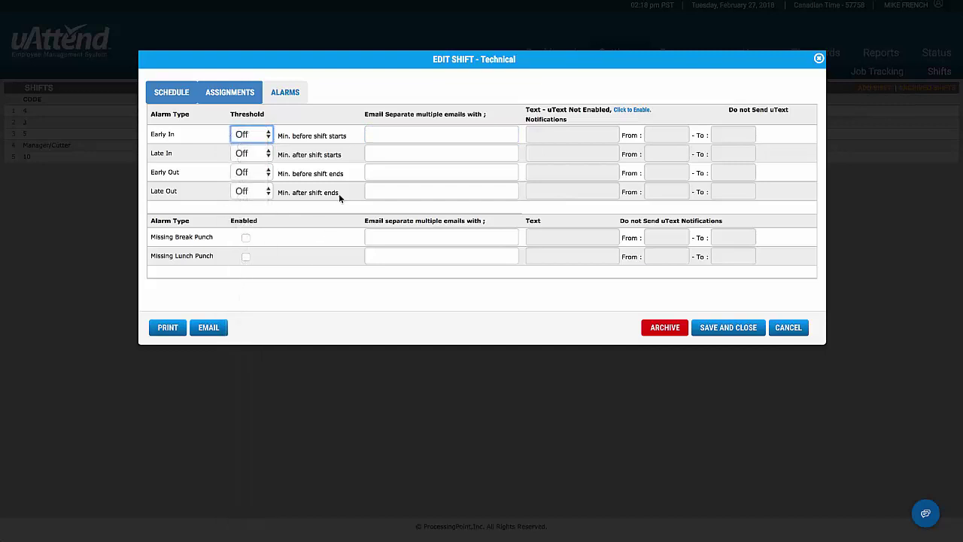
{"action": "left_click", "coordinate": [389, 135]}
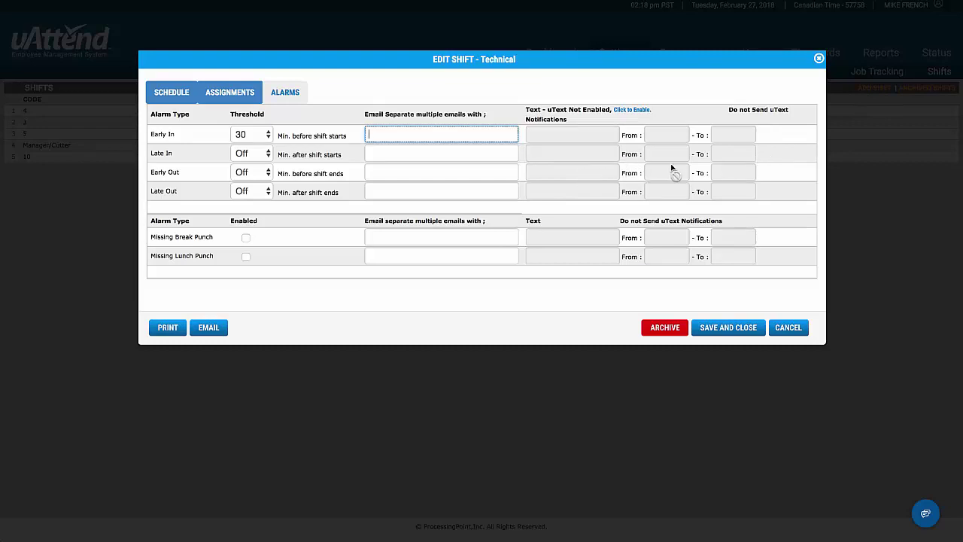
{"action": "left_click", "coordinate": [781, 330]}
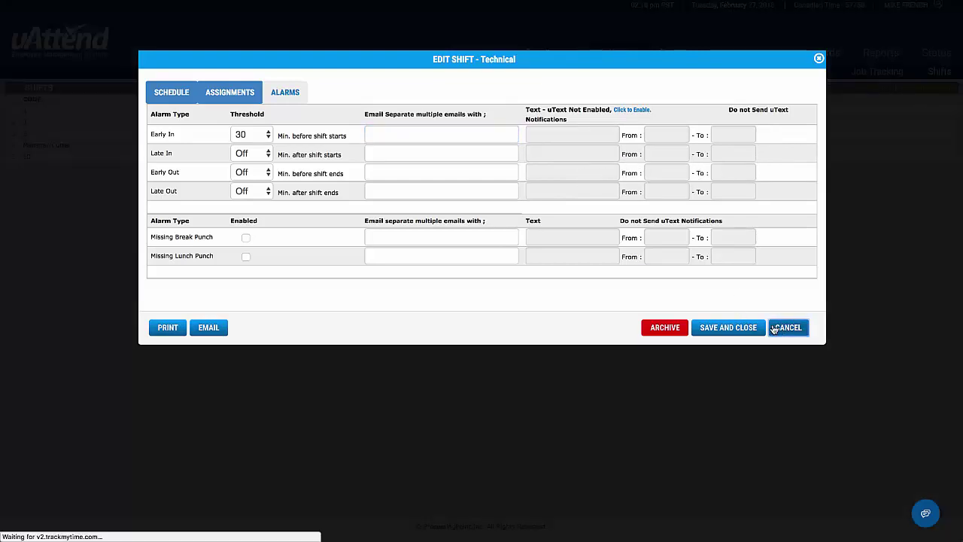